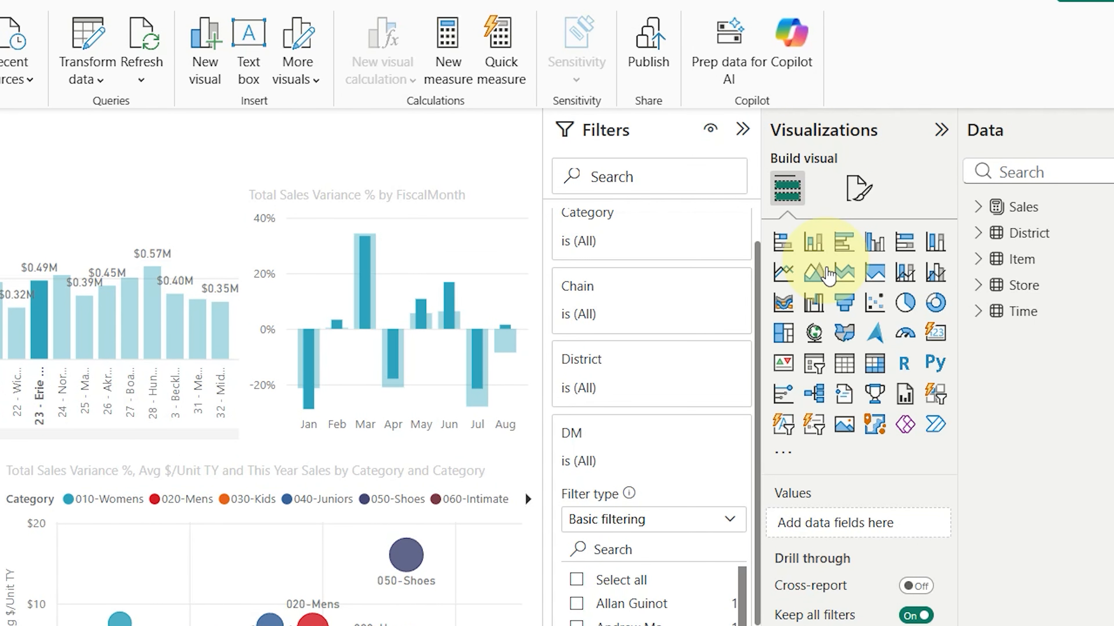
- Add a slicer to the District Monthly Sales page and populate it with the DM field from the District table
left_click(813, 373)
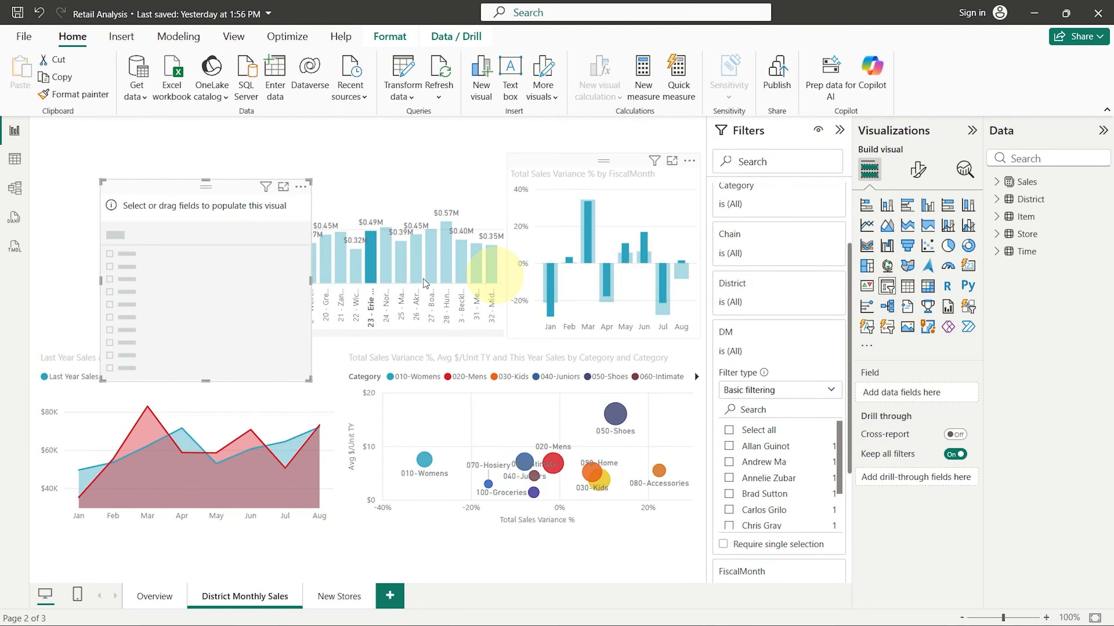
left_click(213, 312)
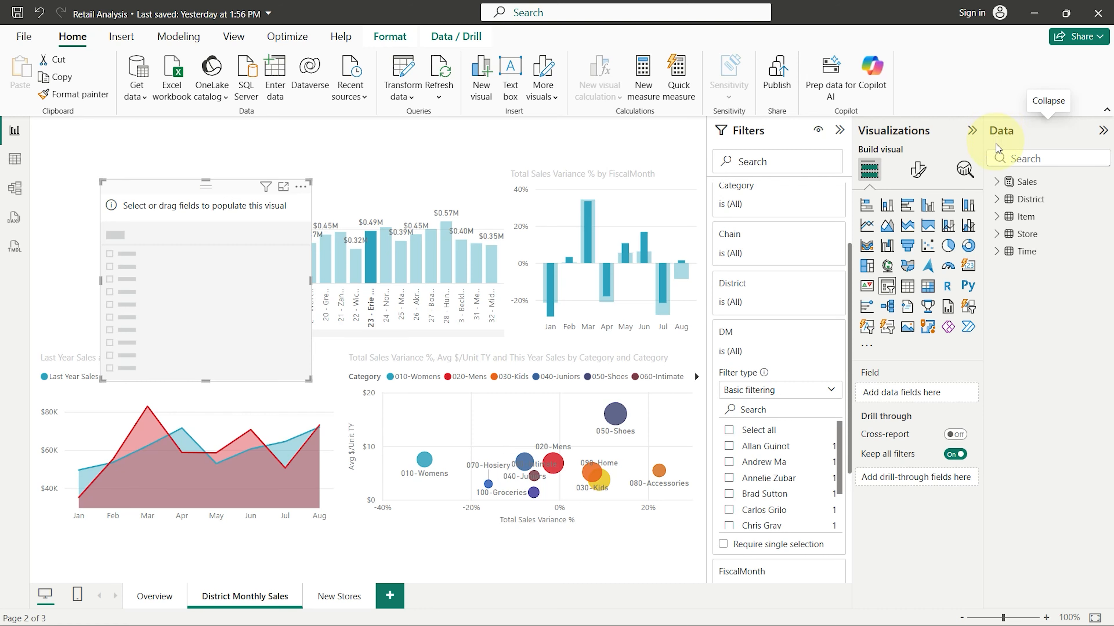
left_click(999, 203)
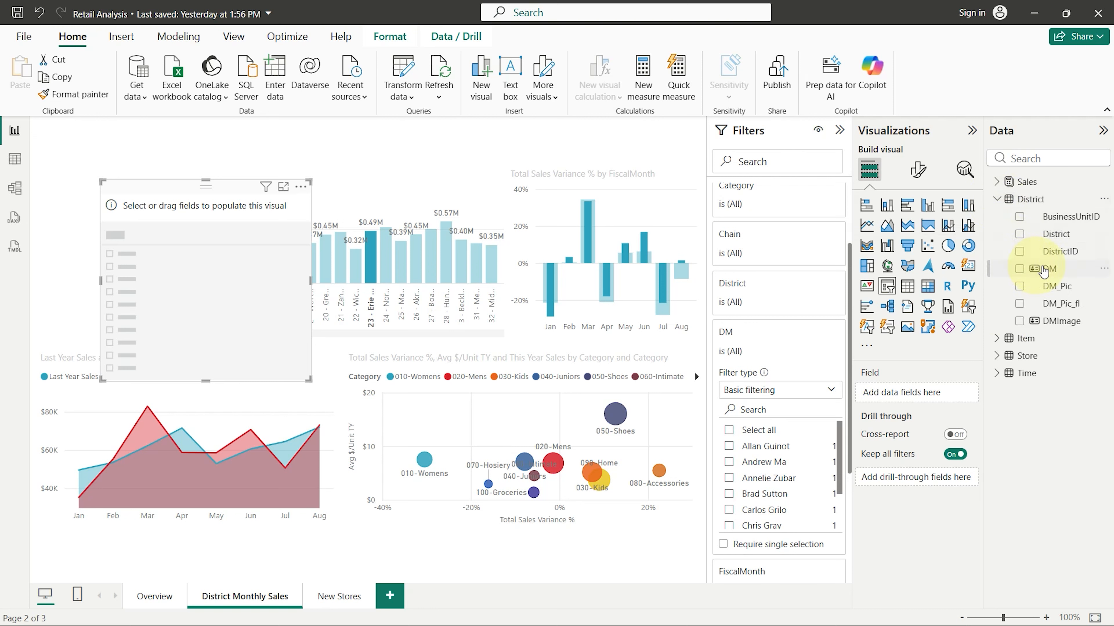
left_click(1018, 270)
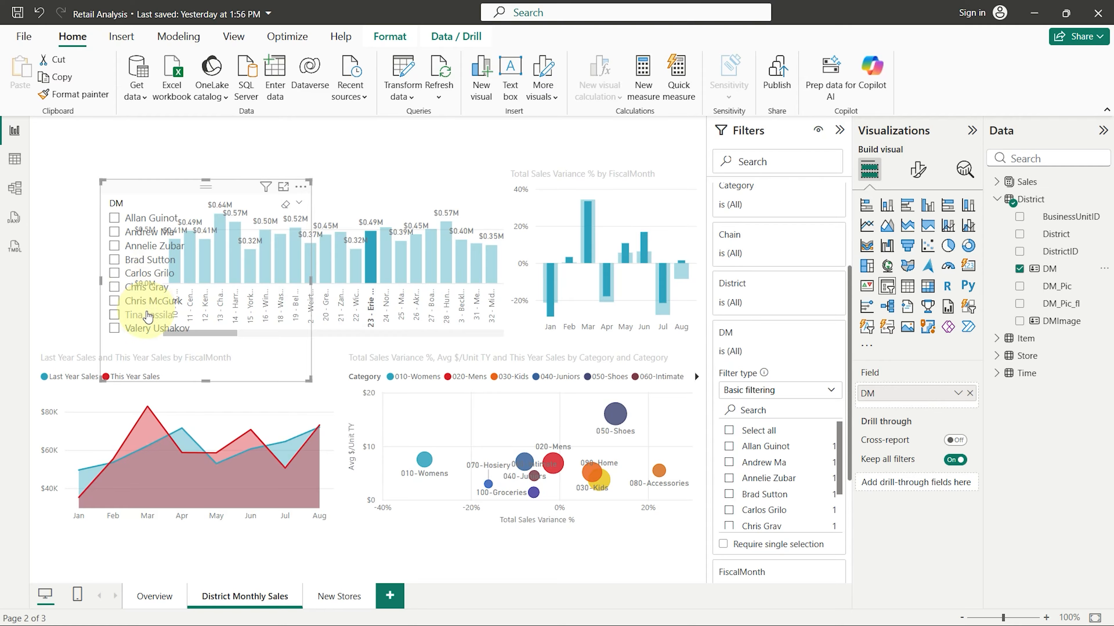
left_click(1019, 270)
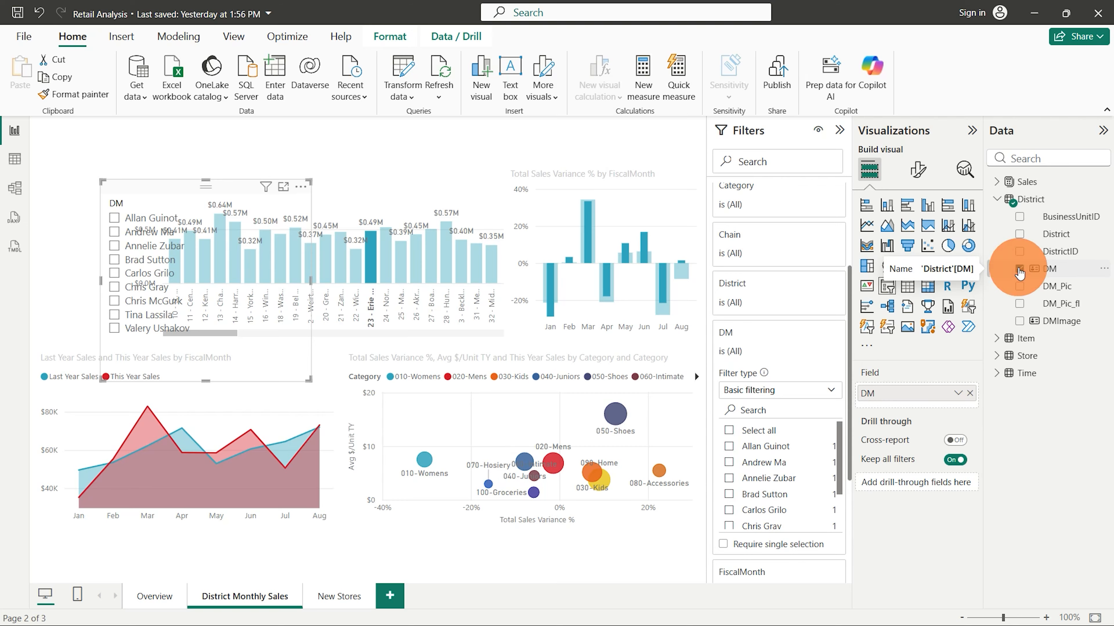
left_click(1047, 276)
left_click_drag(1047, 276, 250, 282)
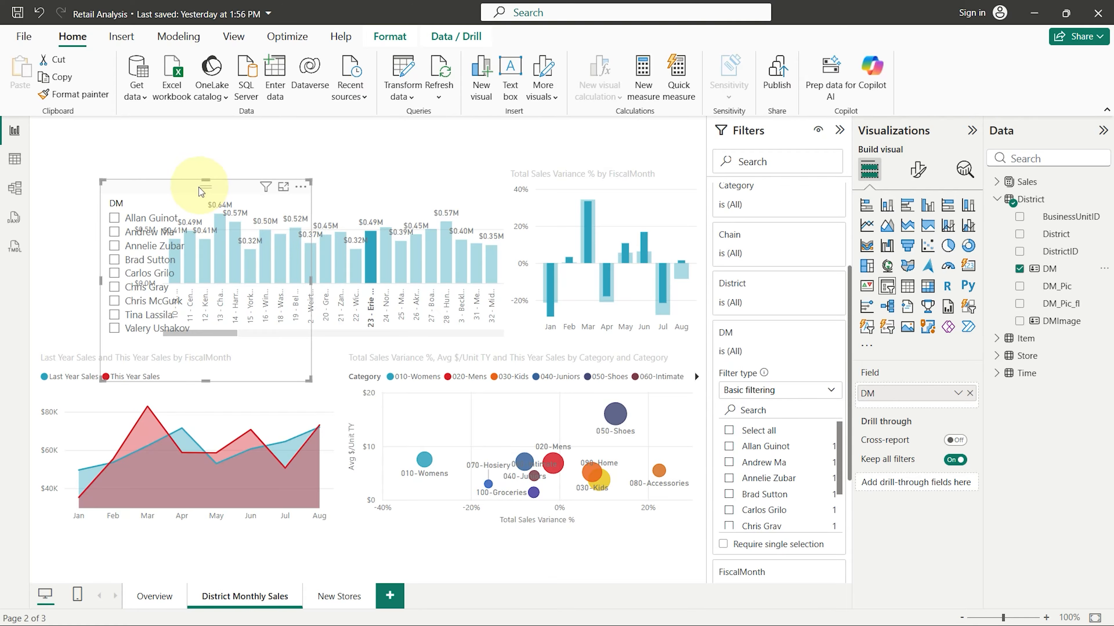
- Fit the DM slicer into the narrow space beside the store sales chart and select the second manager in it
left_click_drag(181, 184, 109, 172)
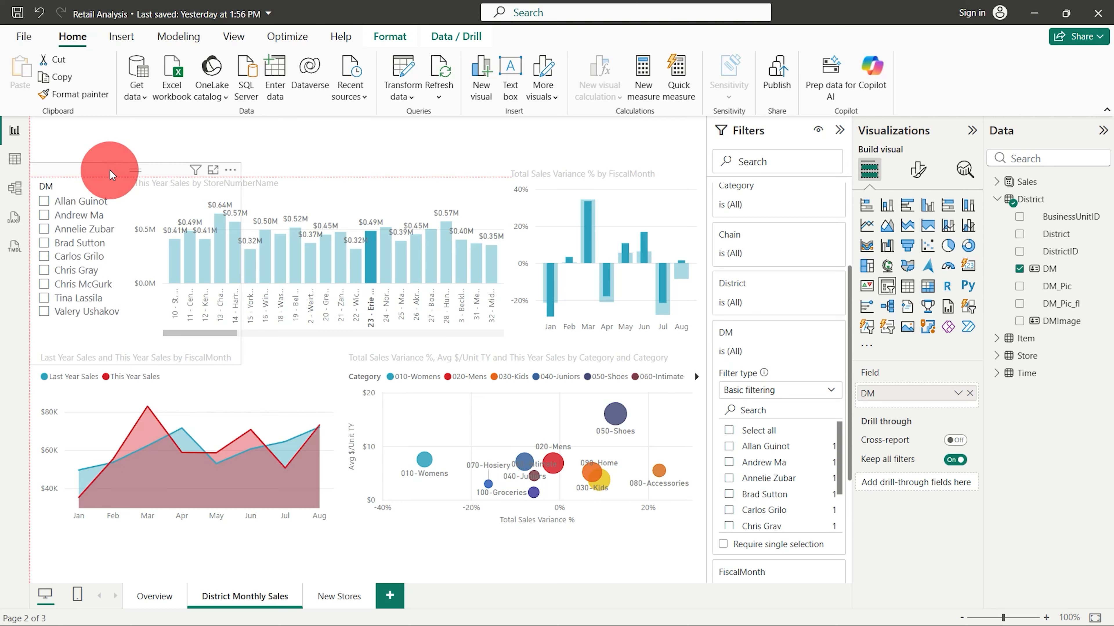
left_click_drag(216, 243, 129, 297)
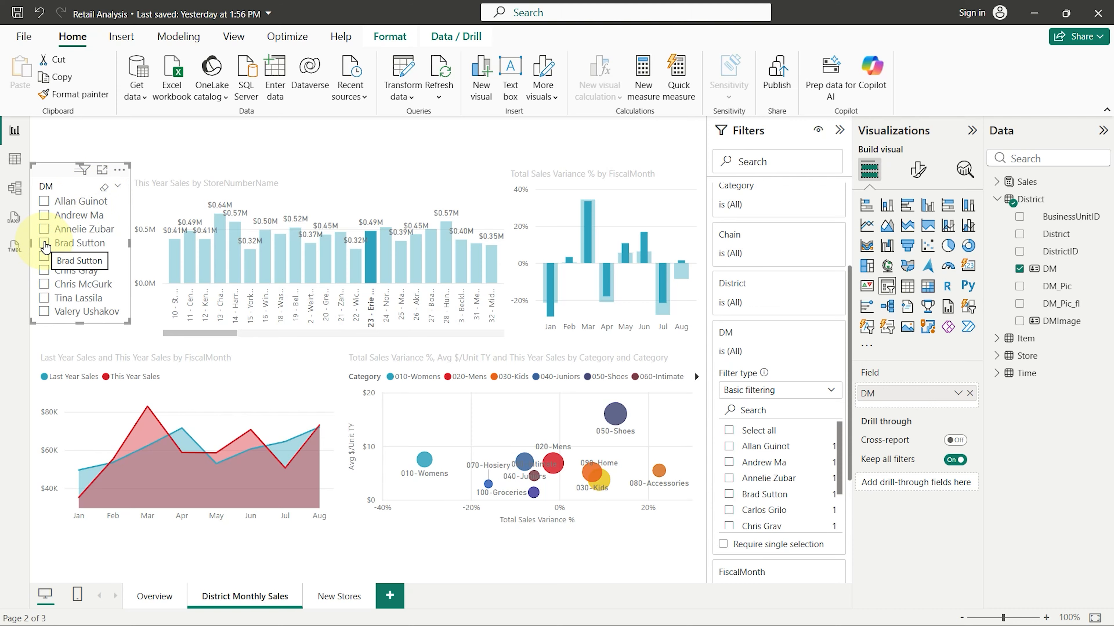
left_click(90, 216)
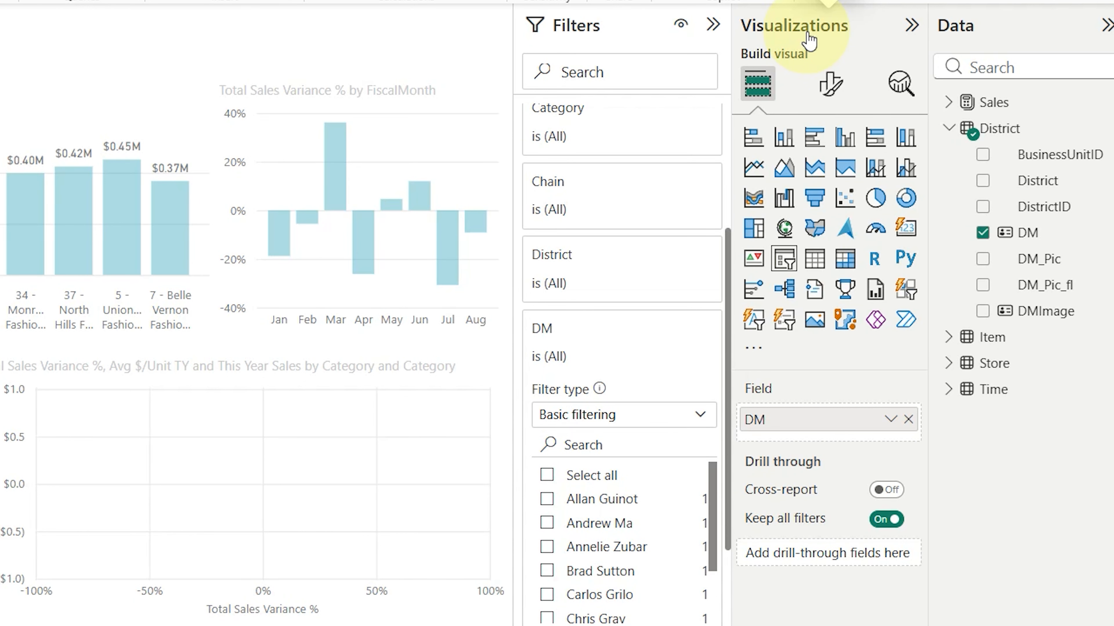
- Change the DM slicer's style to Tile and widen the slicer so several manager tiles fit side by side
left_click(830, 92)
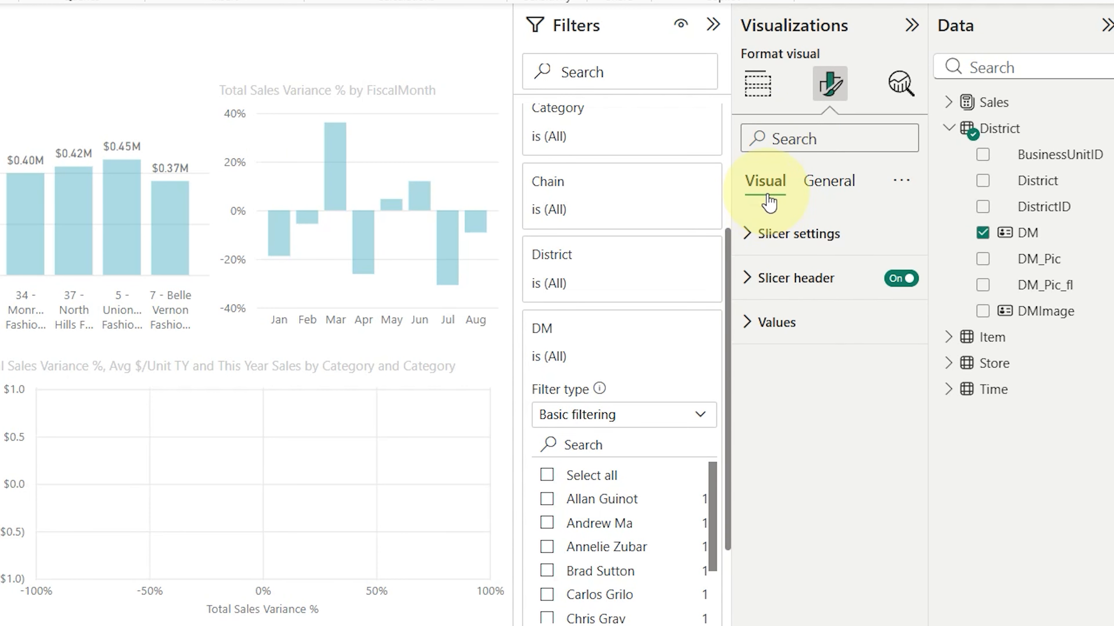
left_click(755, 245)
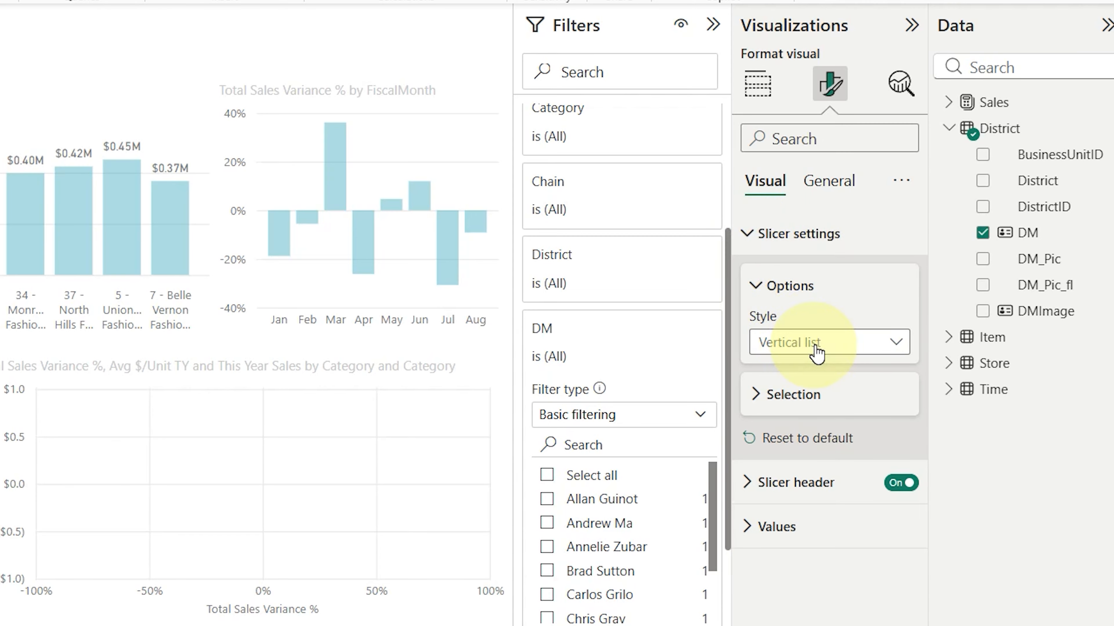
left_click(896, 346)
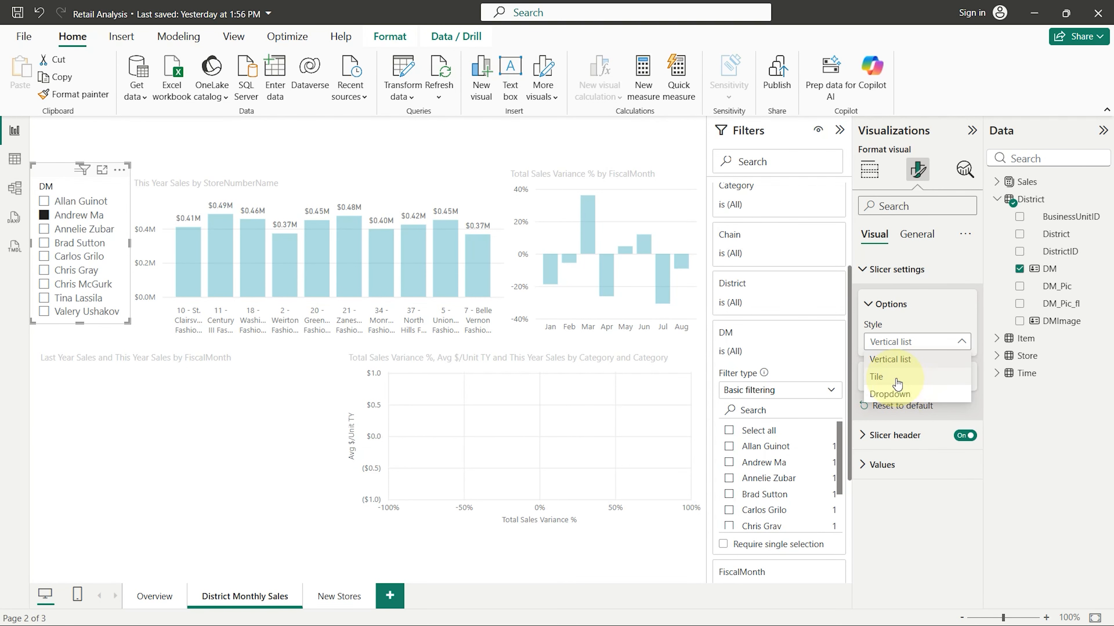
left_click(897, 378)
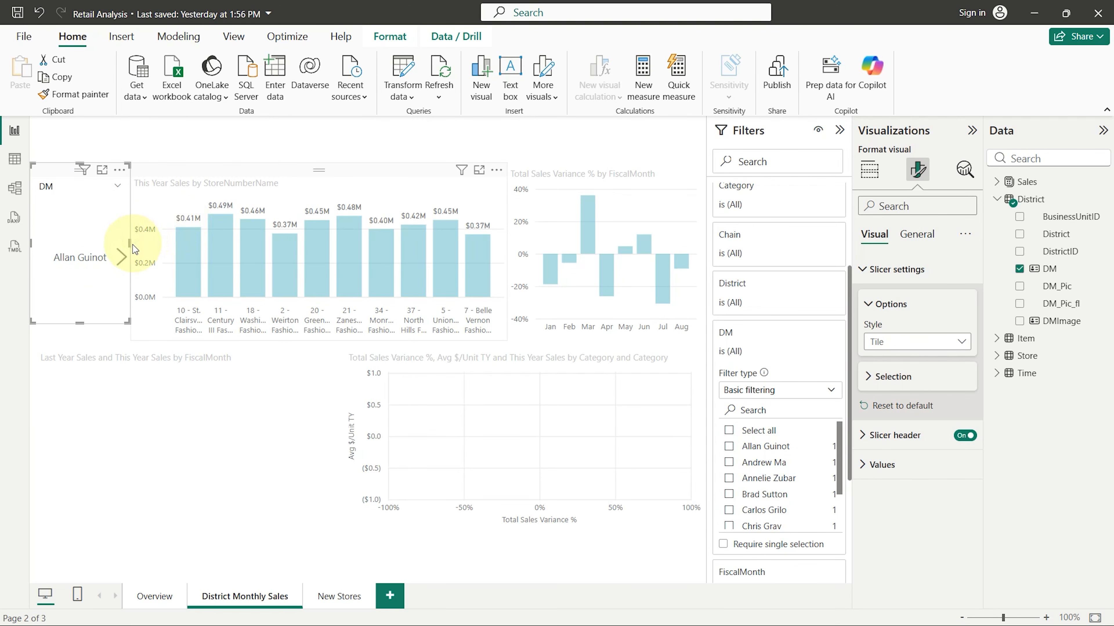
left_click_drag(132, 249, 417, 249)
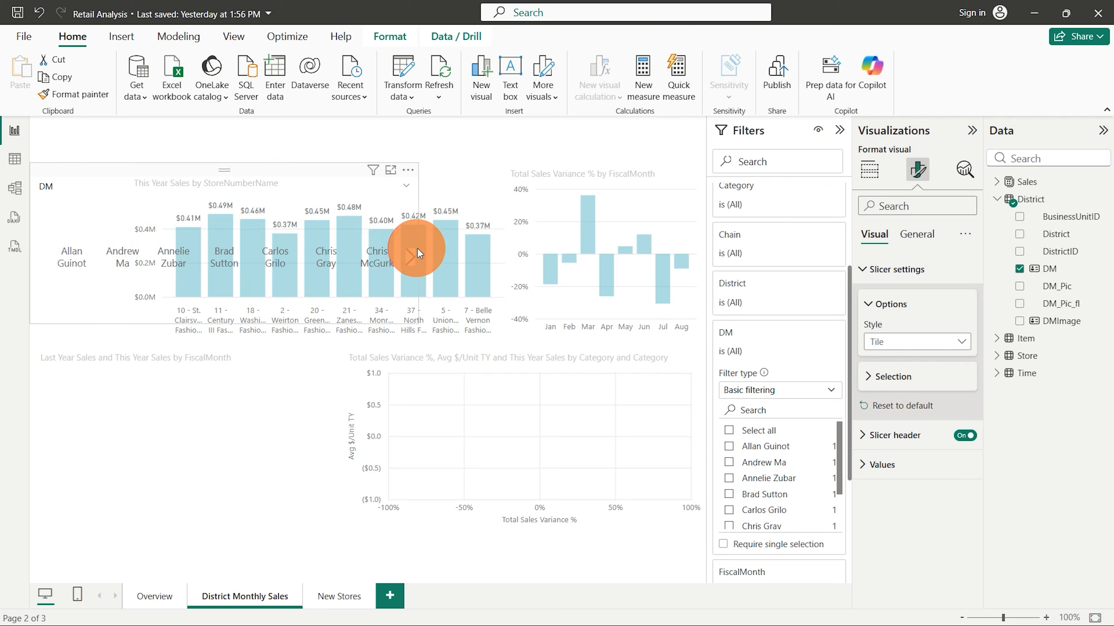
- Try filtering the report with several manager tiles in turn, and narrow the slicer slightly
left_click(66, 257)
left_click(172, 253)
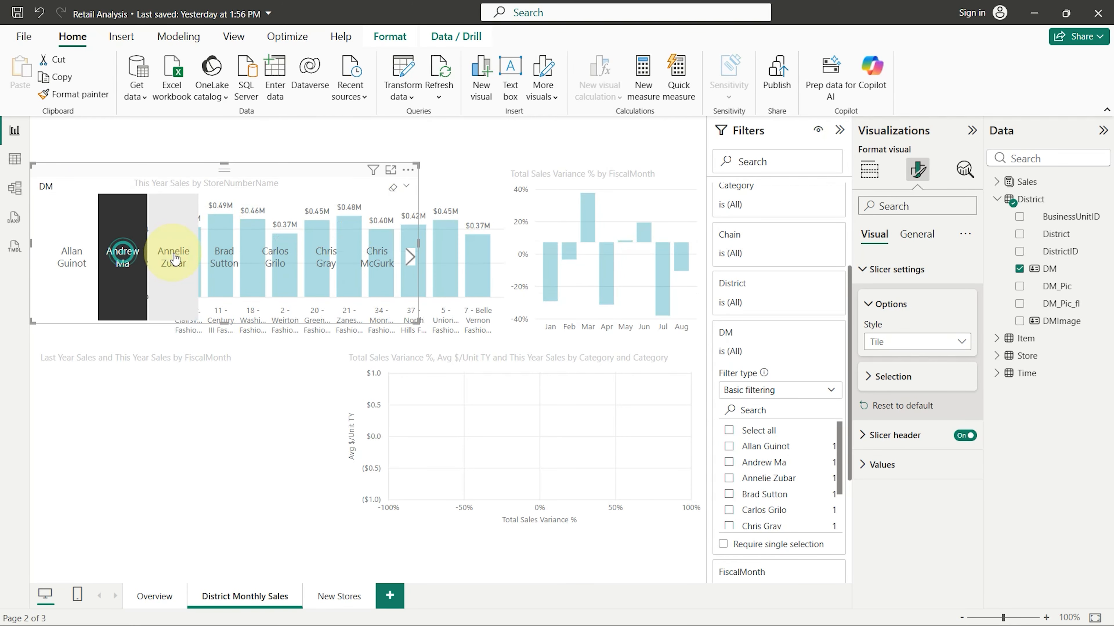
left_click(221, 258)
left_click(274, 256)
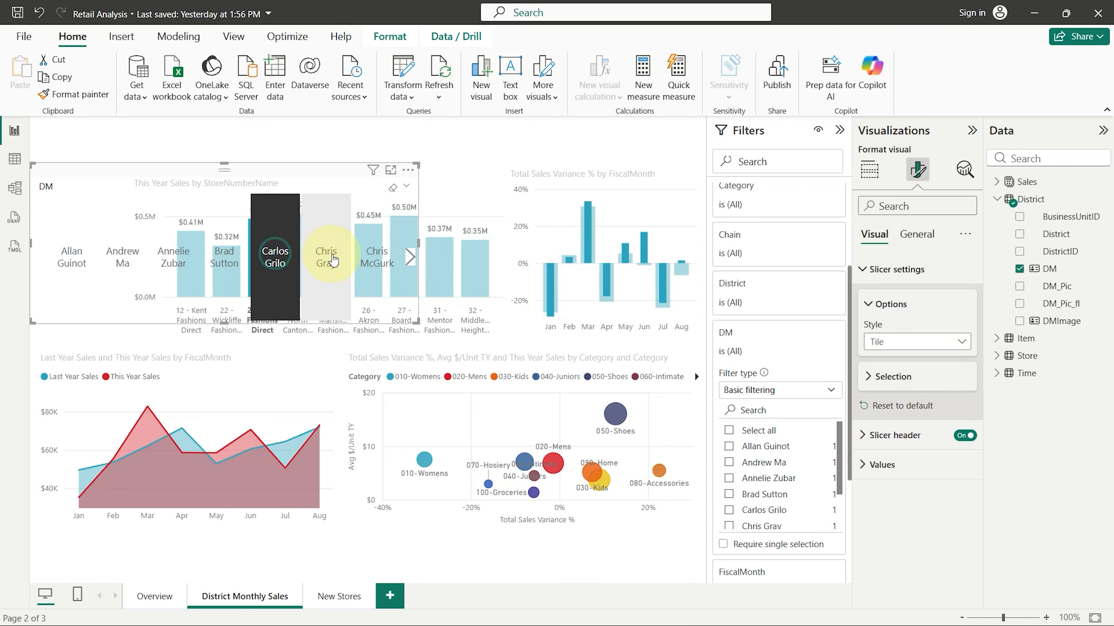
left_click(416, 246)
left_click_drag(416, 247, 400, 245)
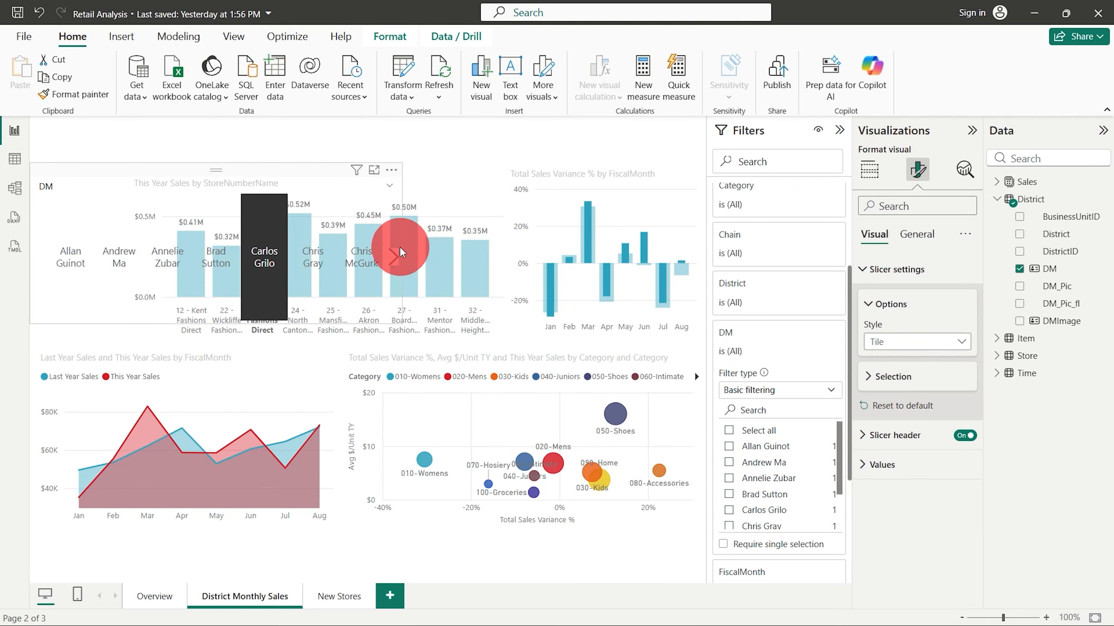
- Try the Dropdown style on the DM slicer, narrowing it and expanding its list of managers
left_click(958, 342)
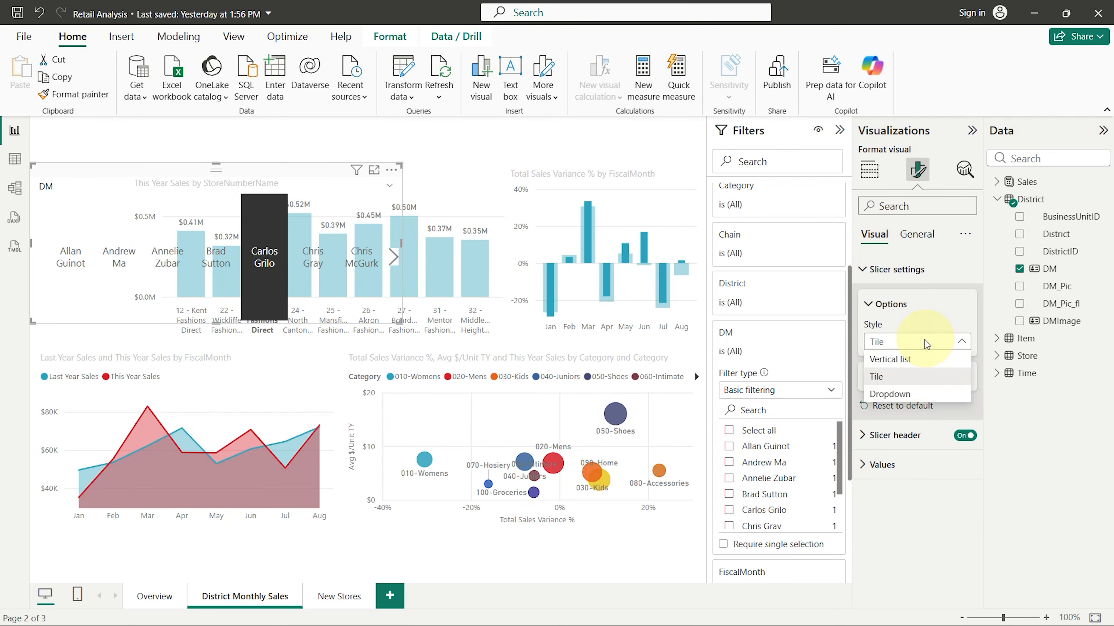
left_click(898, 394)
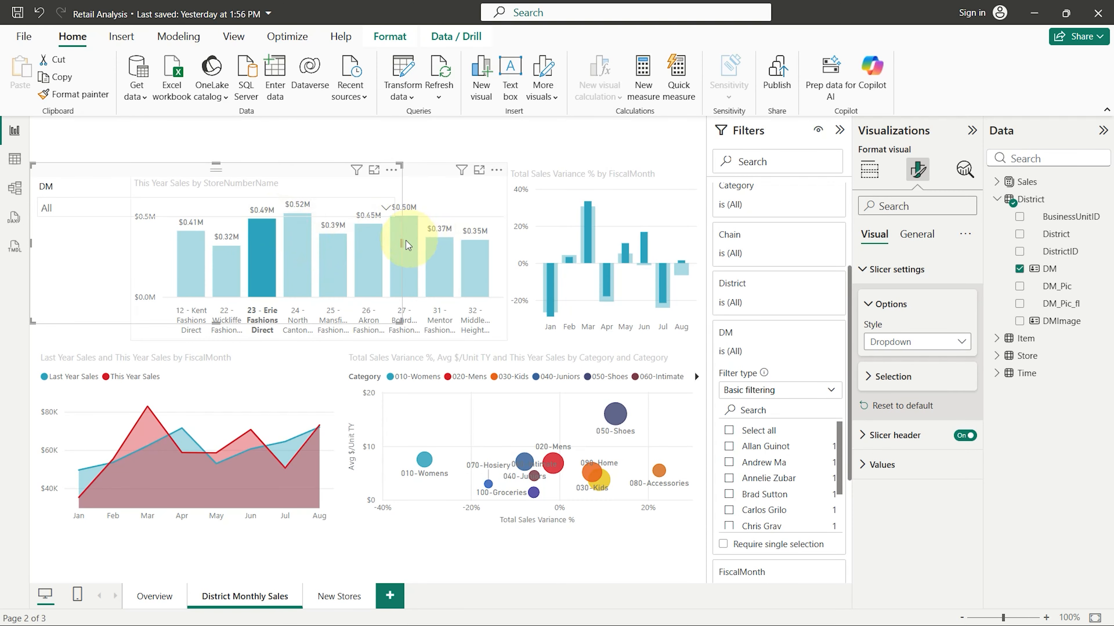
left_click_drag(400, 242, 168, 242)
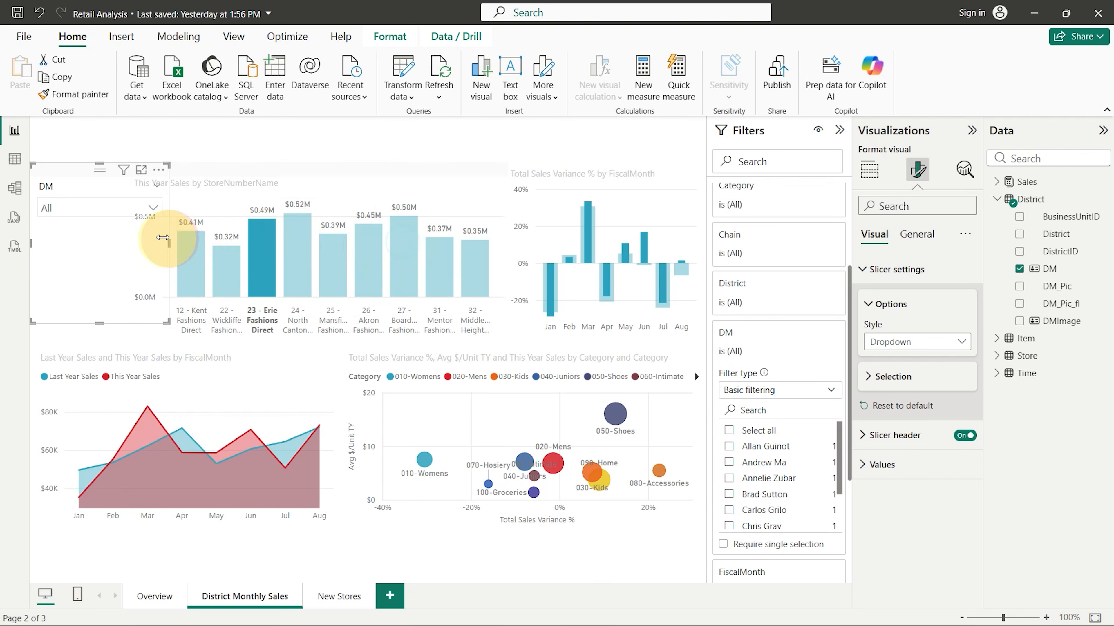
left_click(106, 203)
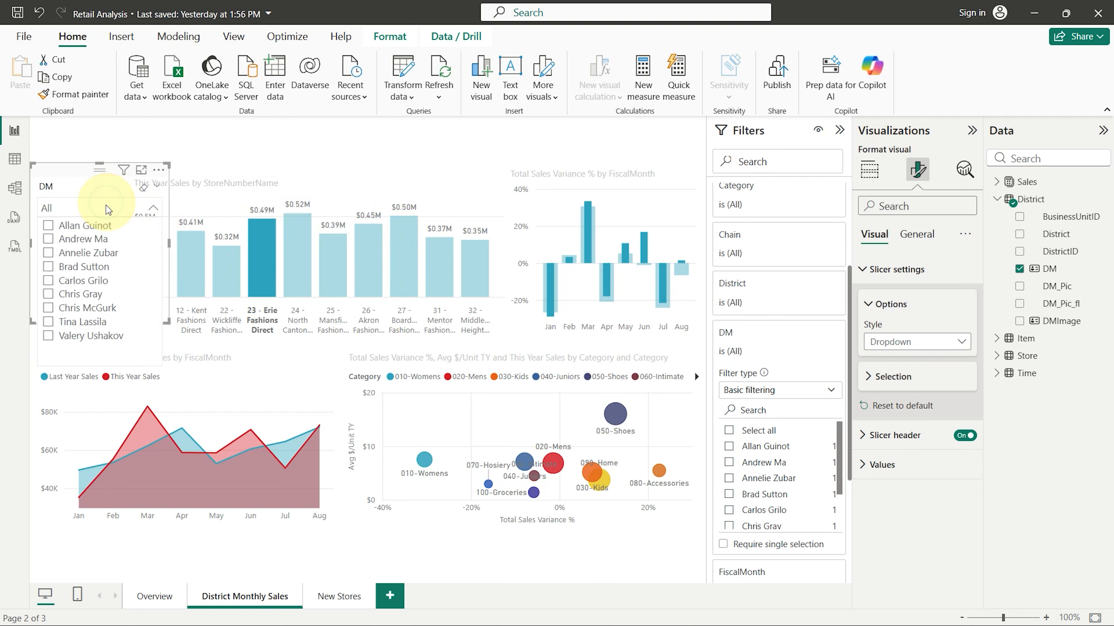
- Set the DM slicer's style back to Tile
left_click(926, 347)
left_click(927, 350)
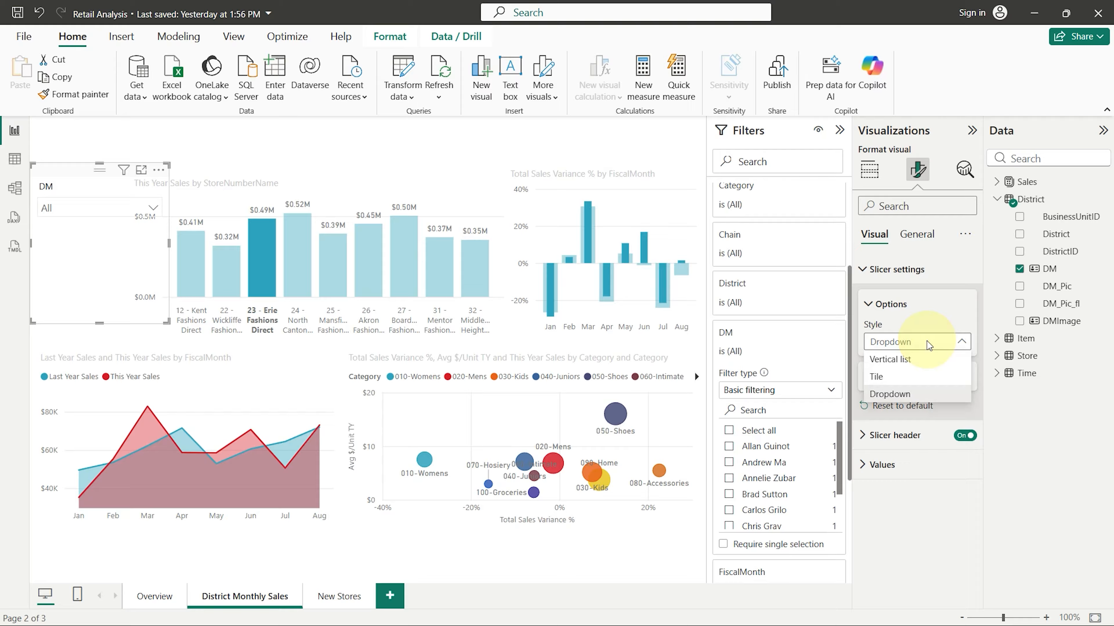
left_click(898, 376)
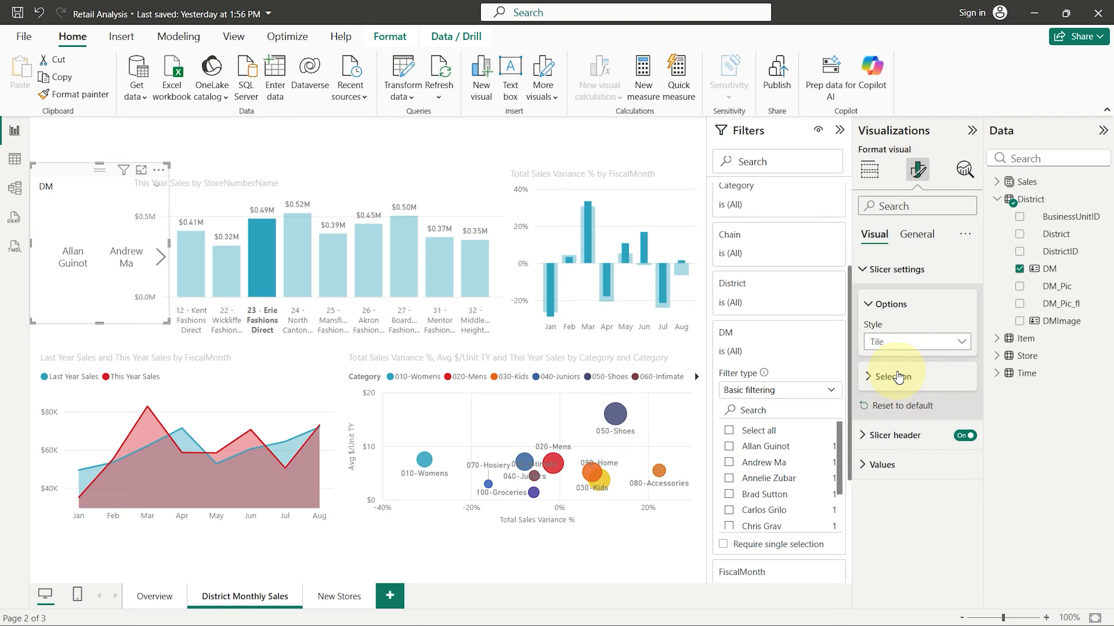
- Shorten the two upper charts to make room and stretch the DM slicer across the top of the report page
left_click_drag(70, 184, 77, 139)
left_click_drag(319, 164, 320, 186)
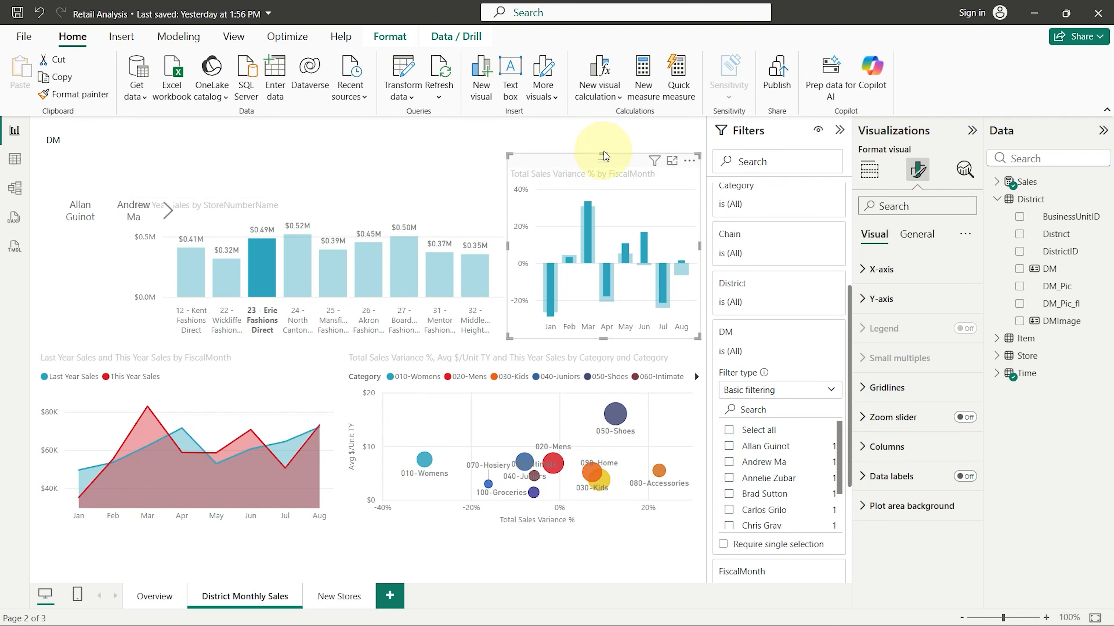
left_click_drag(604, 154, 600, 189)
left_click(90, 125)
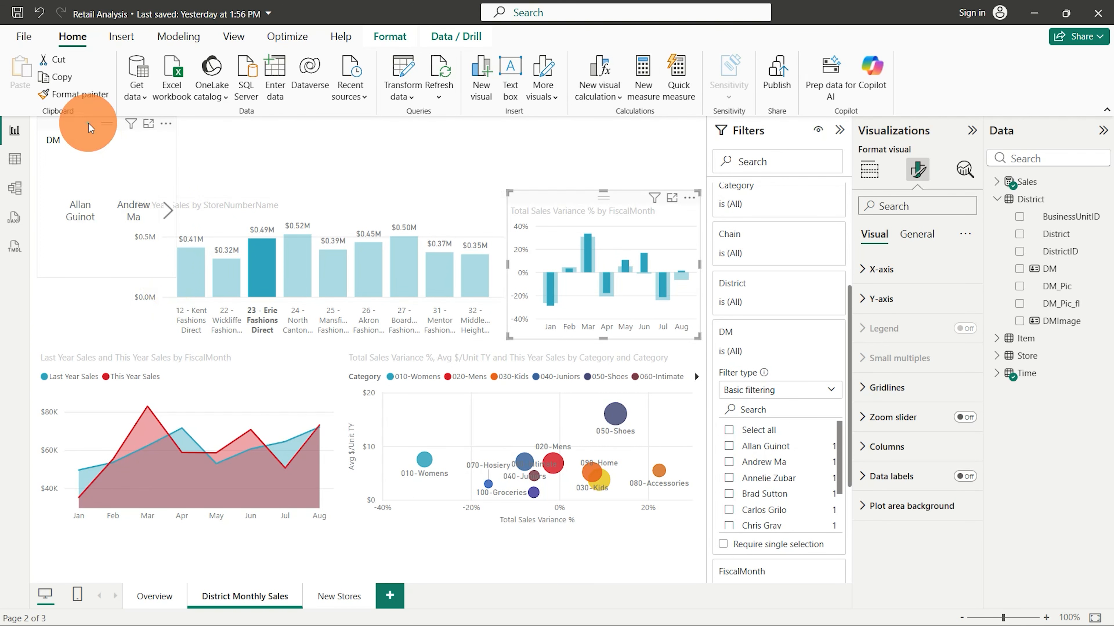
left_click_drag(175, 275, 693, 182)
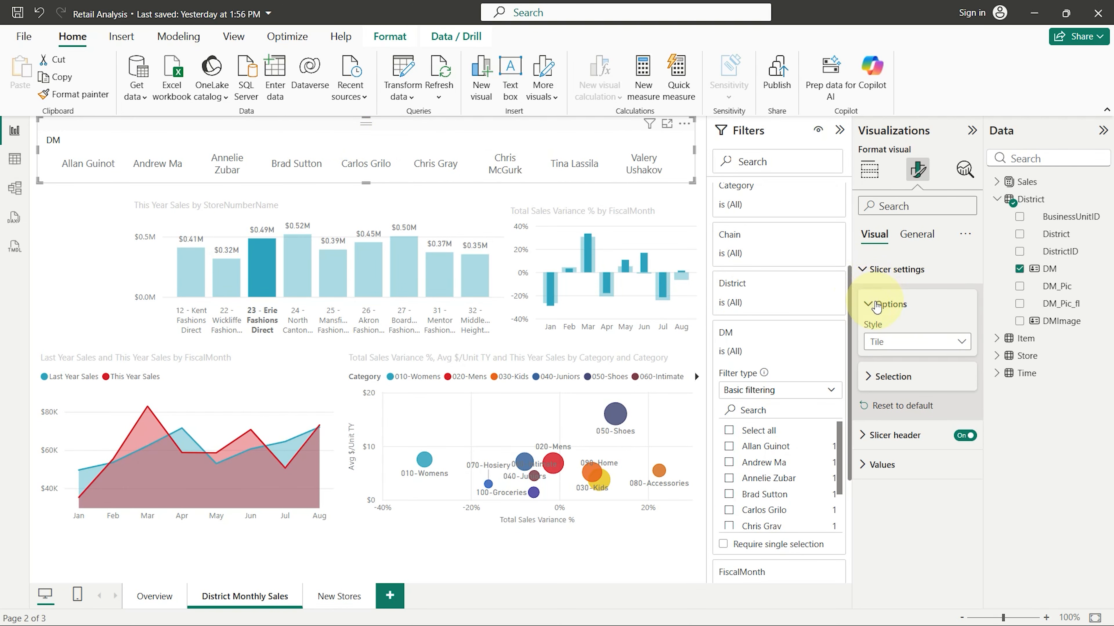
- Review the slicer's selection settings, including the Single select option
left_click(869, 375)
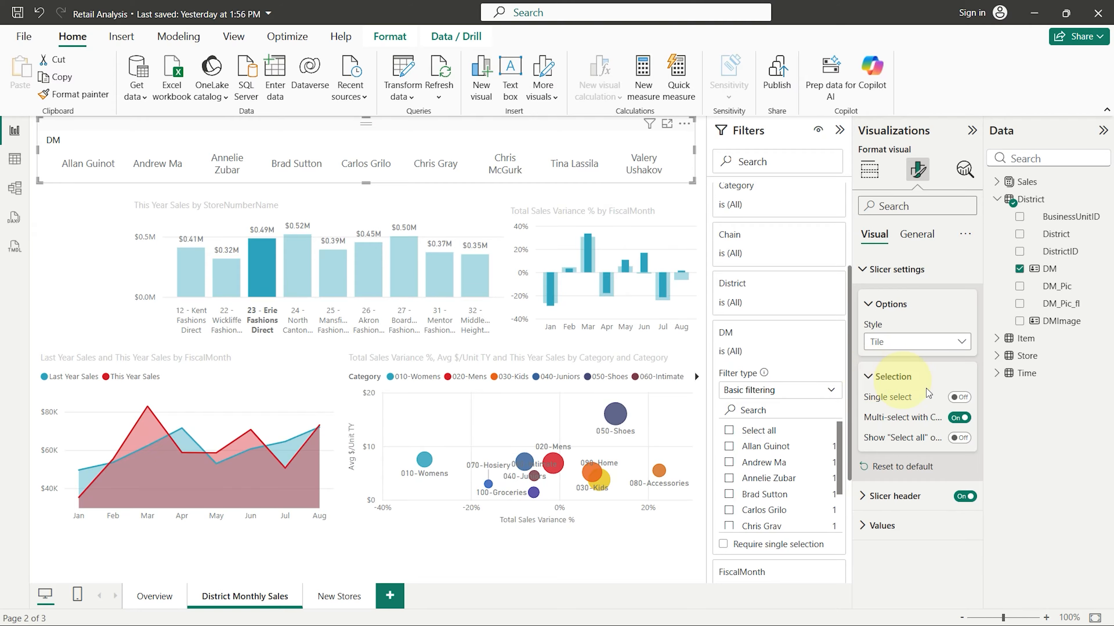
left_click(957, 398)
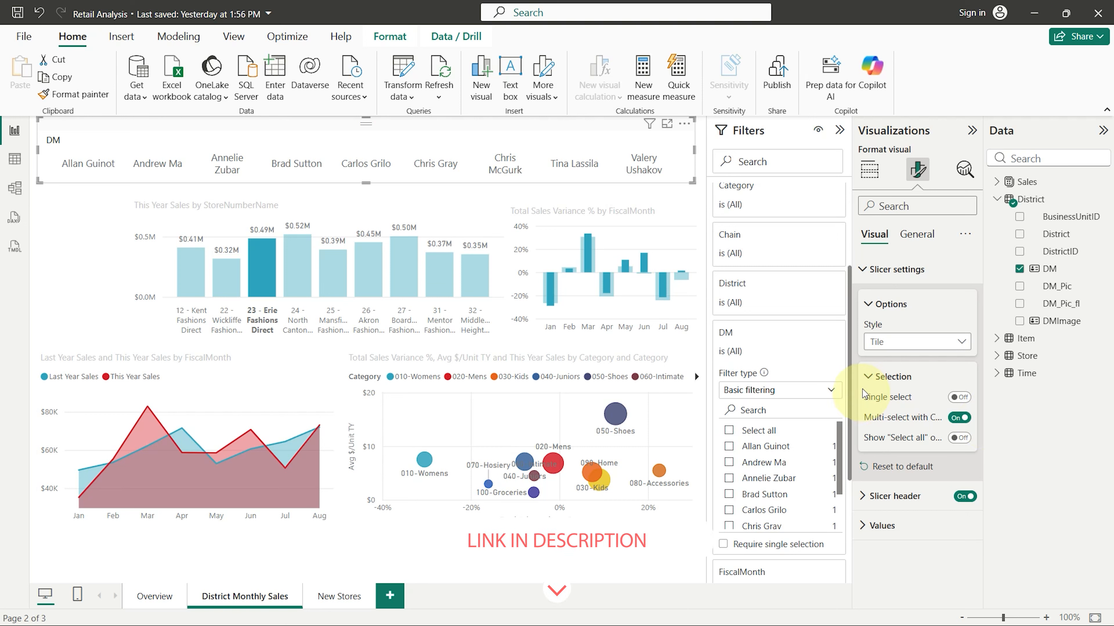
left_click(869, 377)
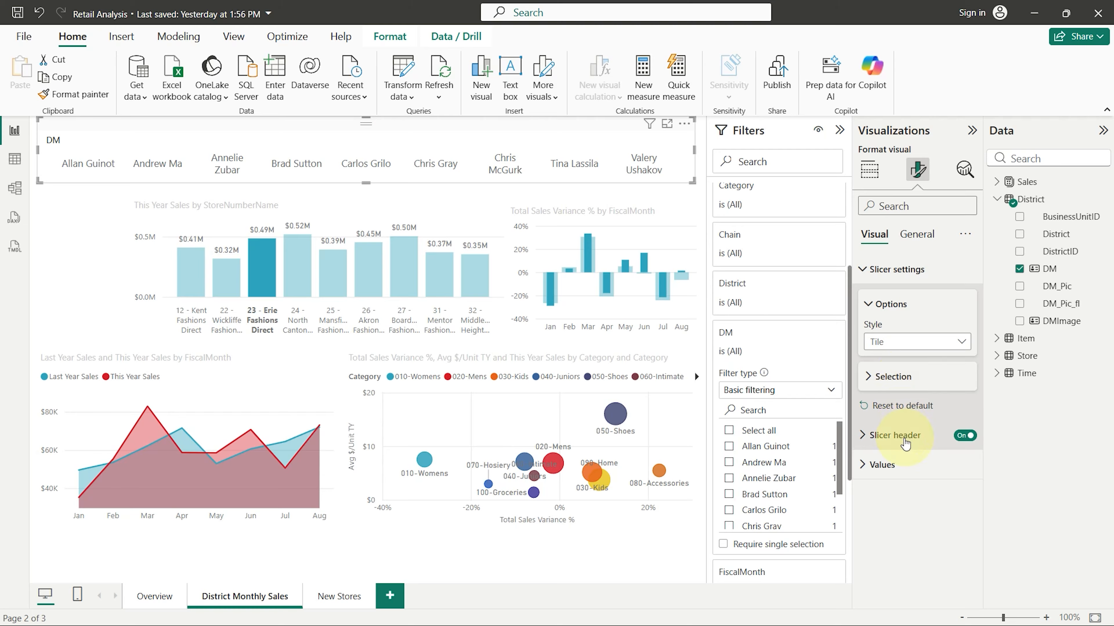
- Try hiding the slicer header, and turn it back on
left_click(862, 436)
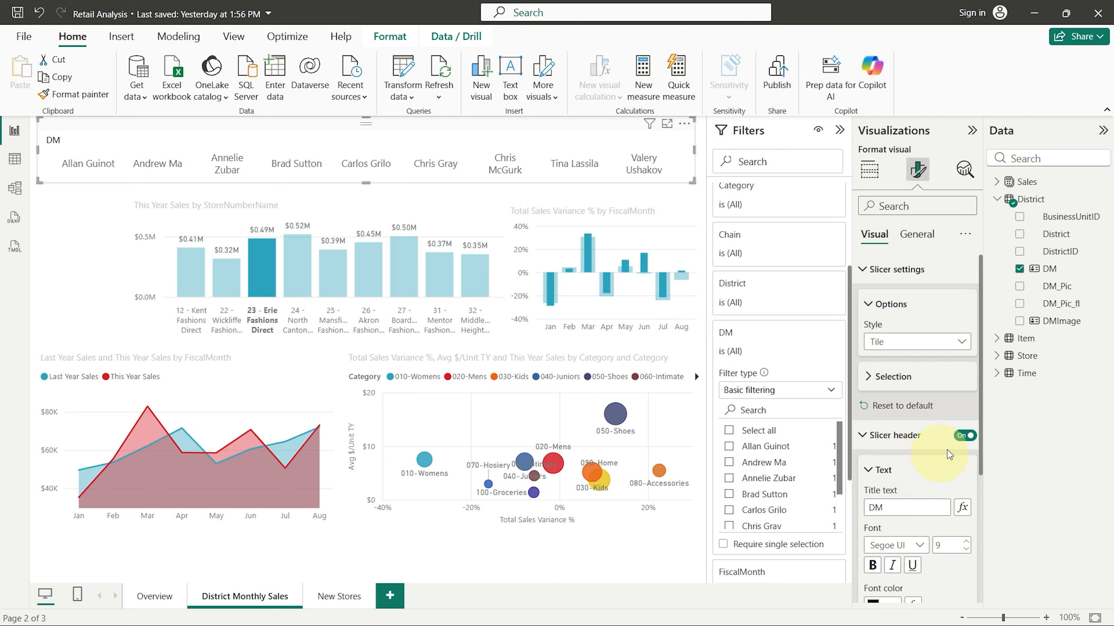
left_click(965, 436)
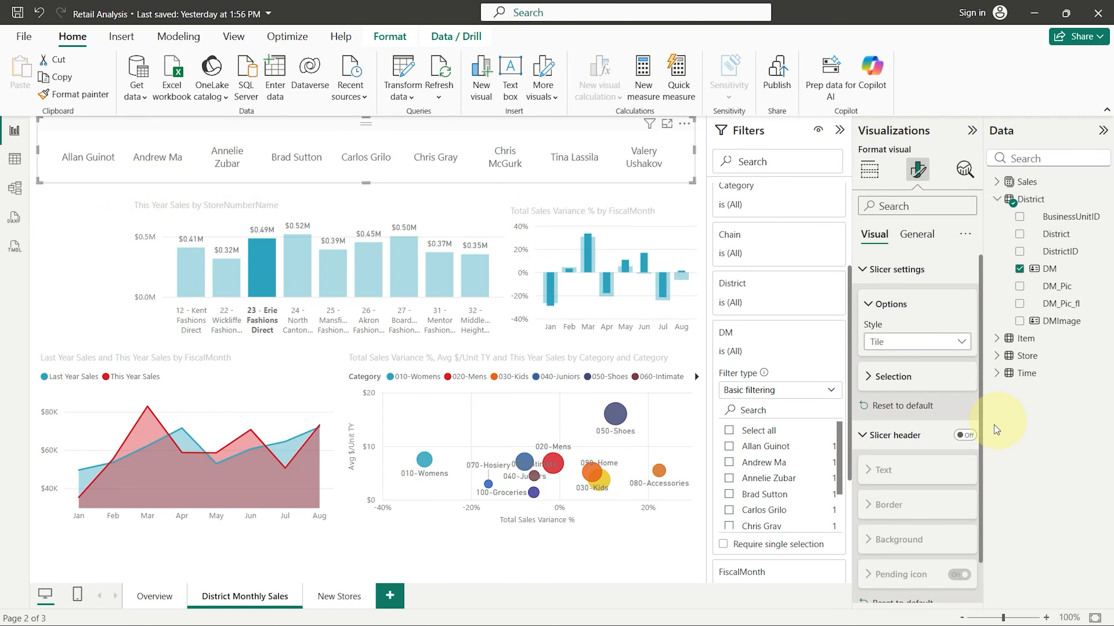
left_click(964, 435)
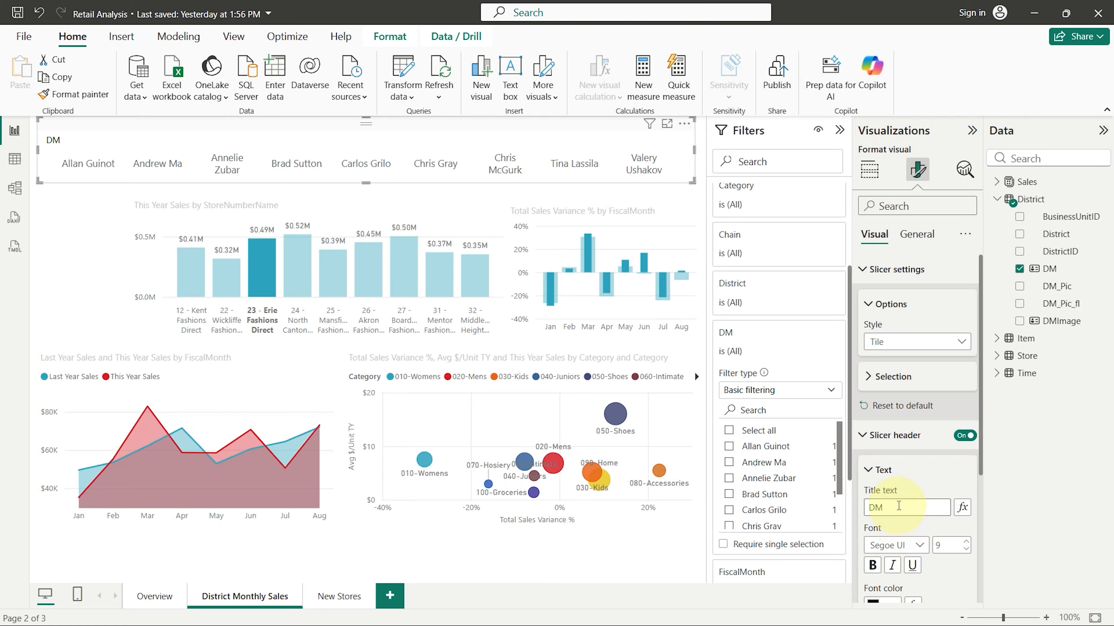
- Change the slicer header's title text to "District Manager" and make it bold
left_click_drag(899, 506, 869, 507)
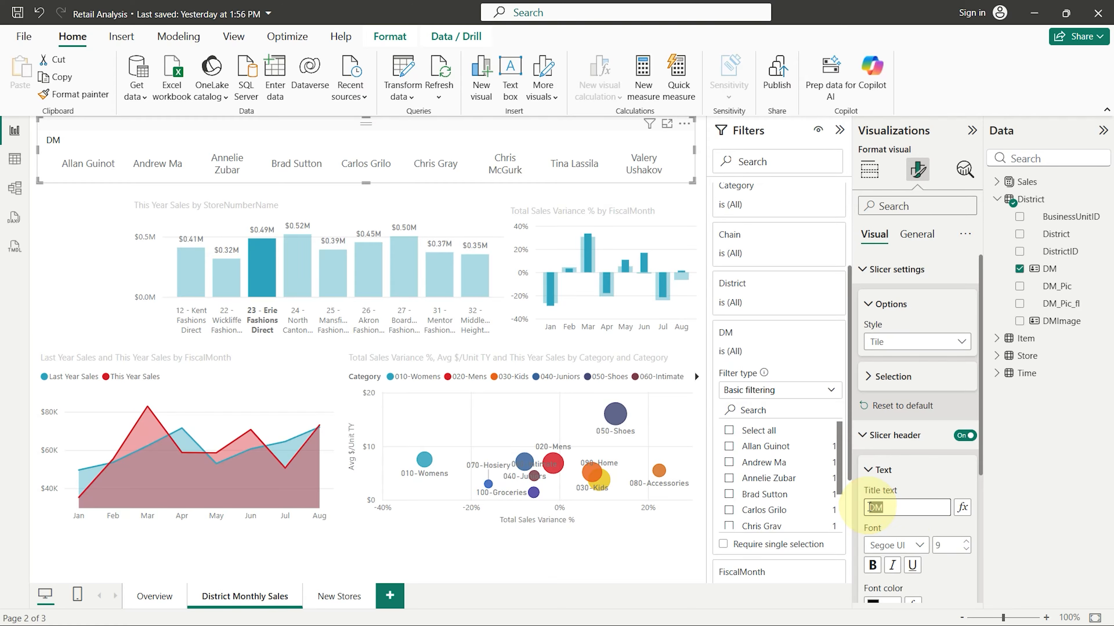
type("District Manager")
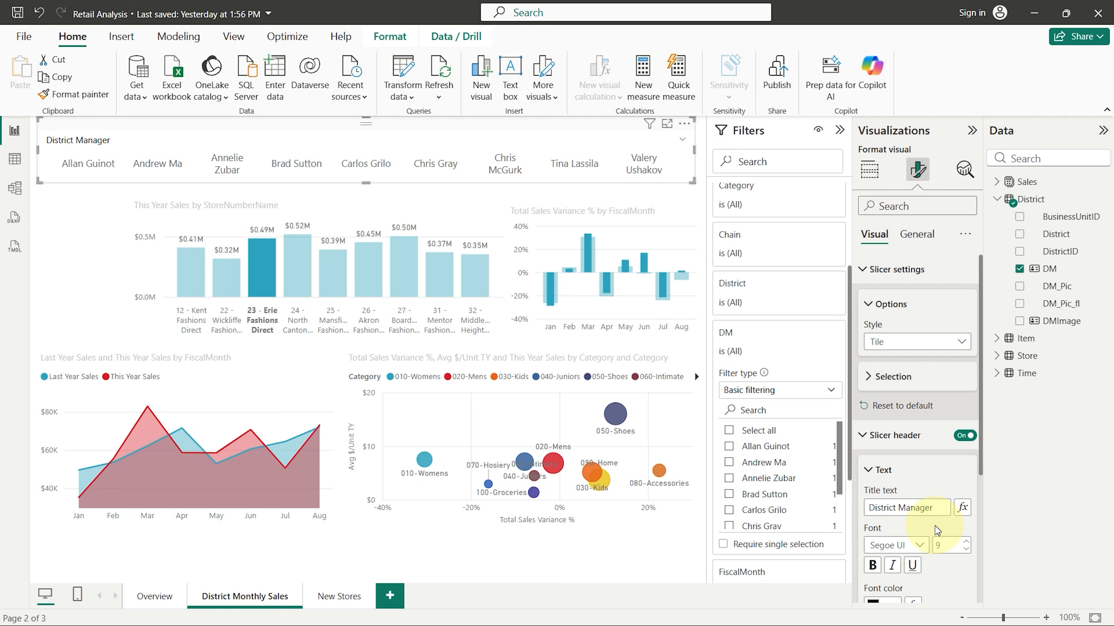
left_click(873, 564)
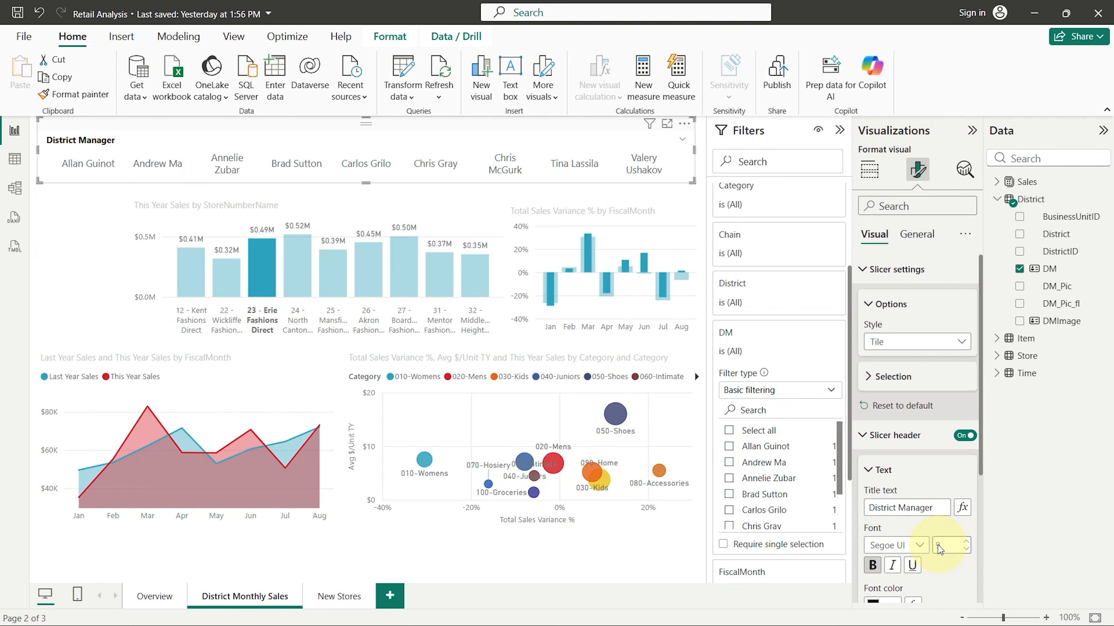
- Set the font color of the slicer header text to the blue theme color
scroll(938, 549, "down", 5)
left_click(892, 404)
left_click(1040, 148)
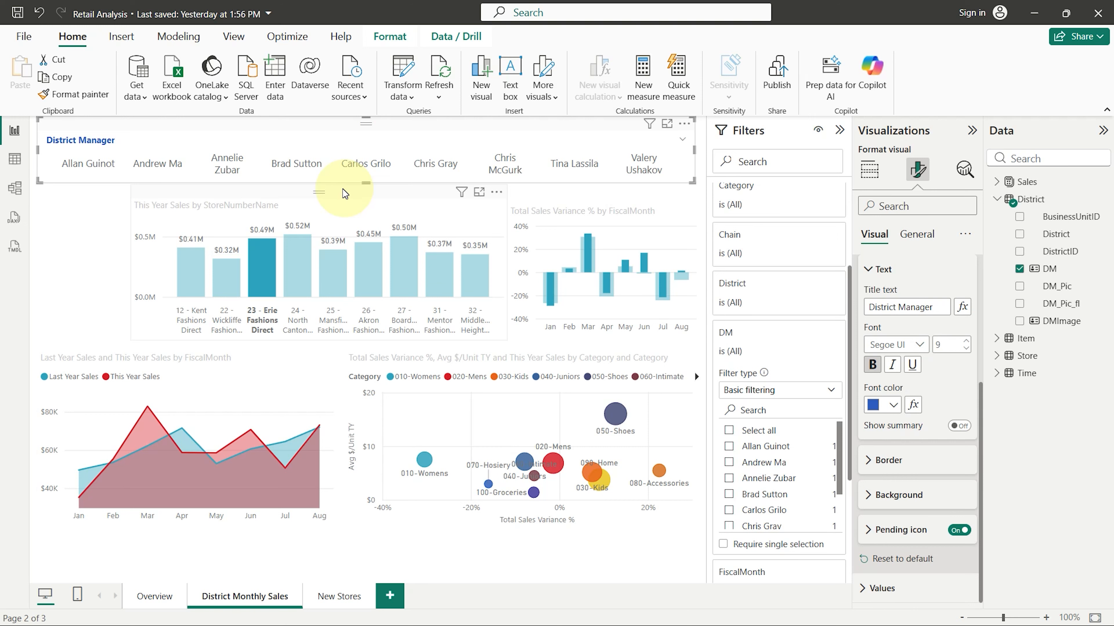
scroll(870, 332, "up", 2)
left_click(868, 335)
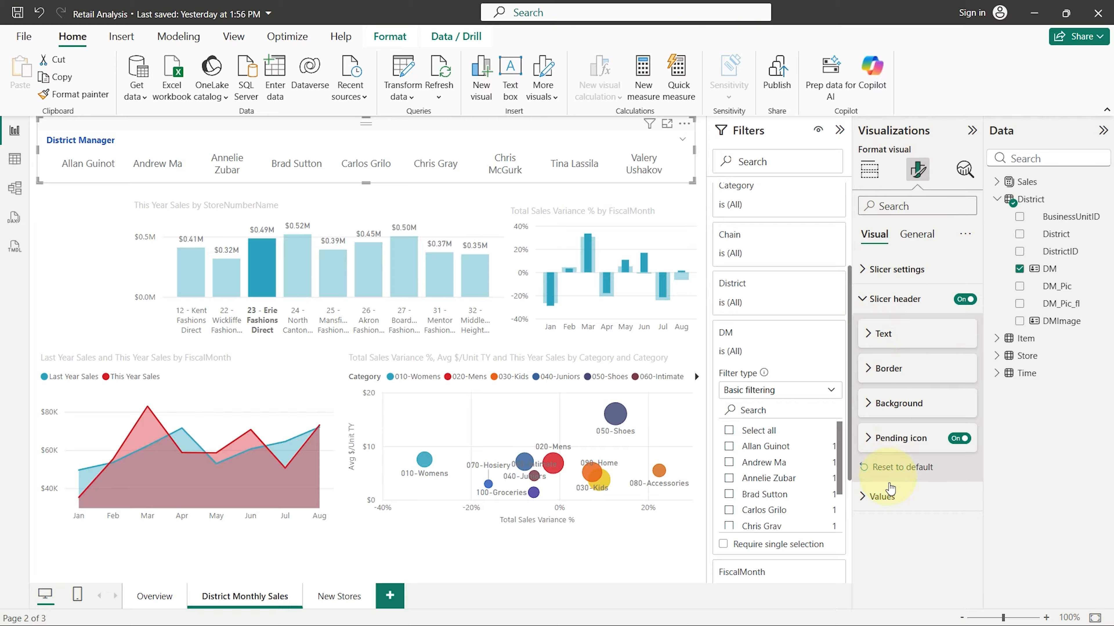
- Set the font color of the slicer's values to the red theme color
left_click(864, 498)
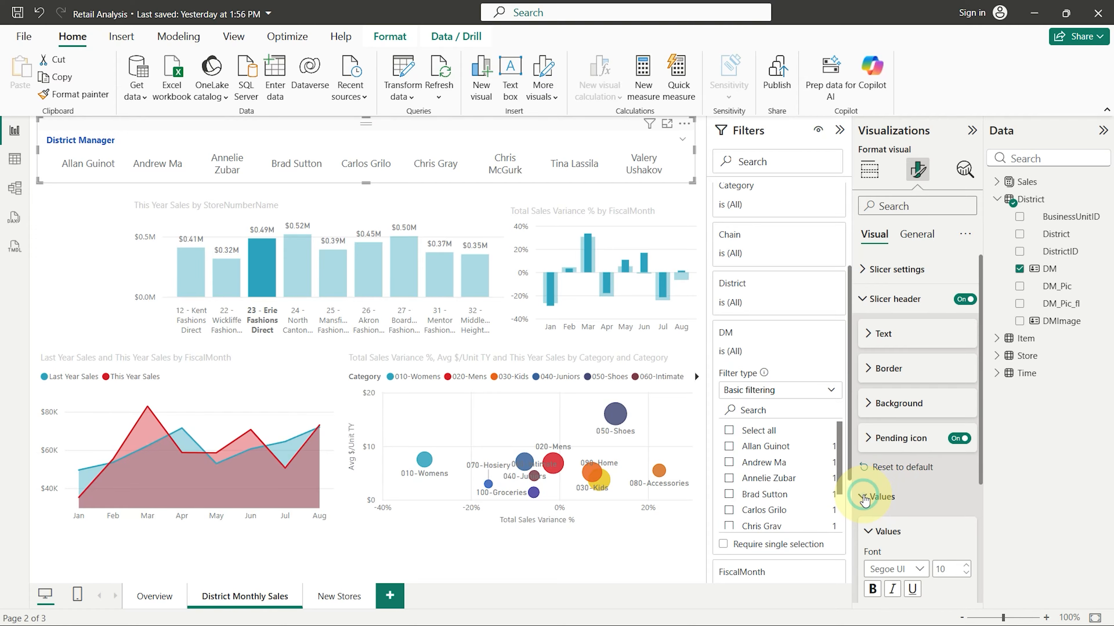
scroll(881, 492, "down", 3)
left_click(893, 456)
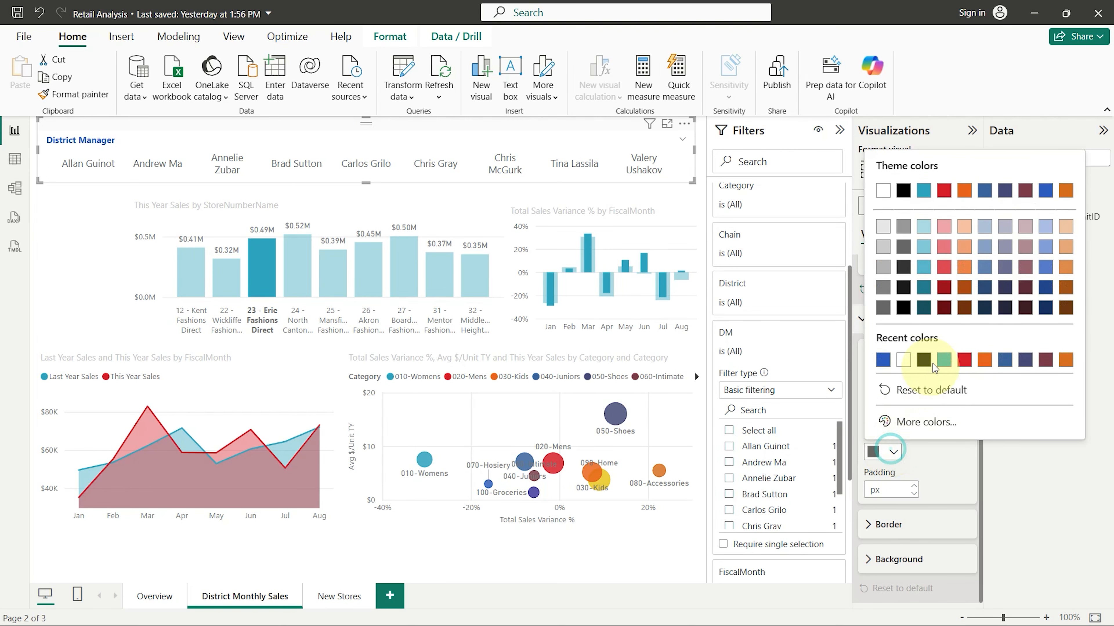
left_click(947, 188)
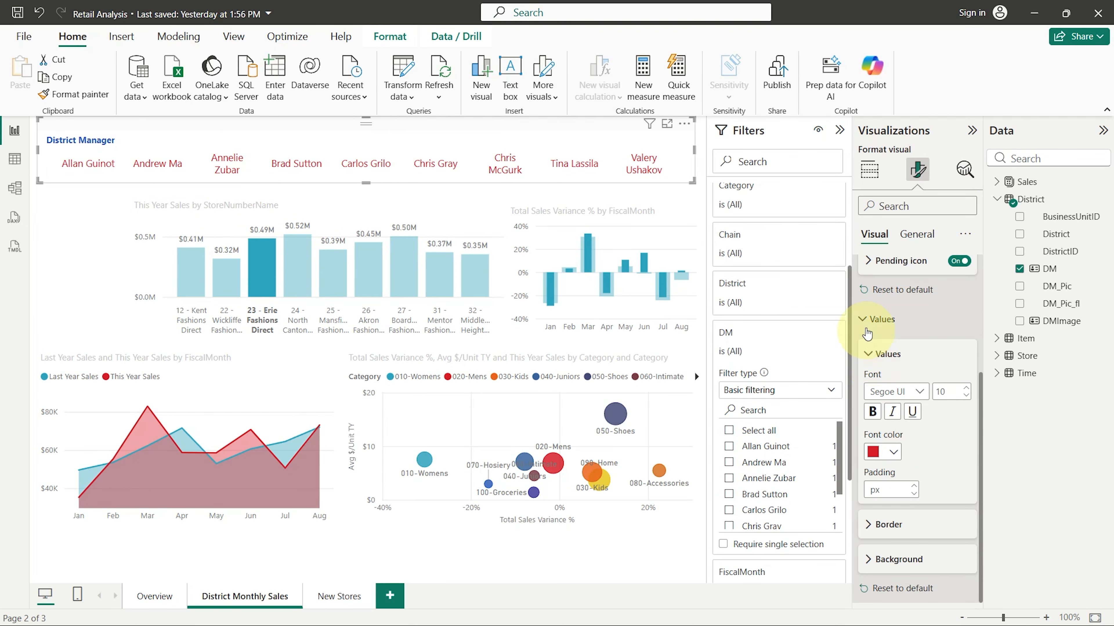
left_click(873, 320)
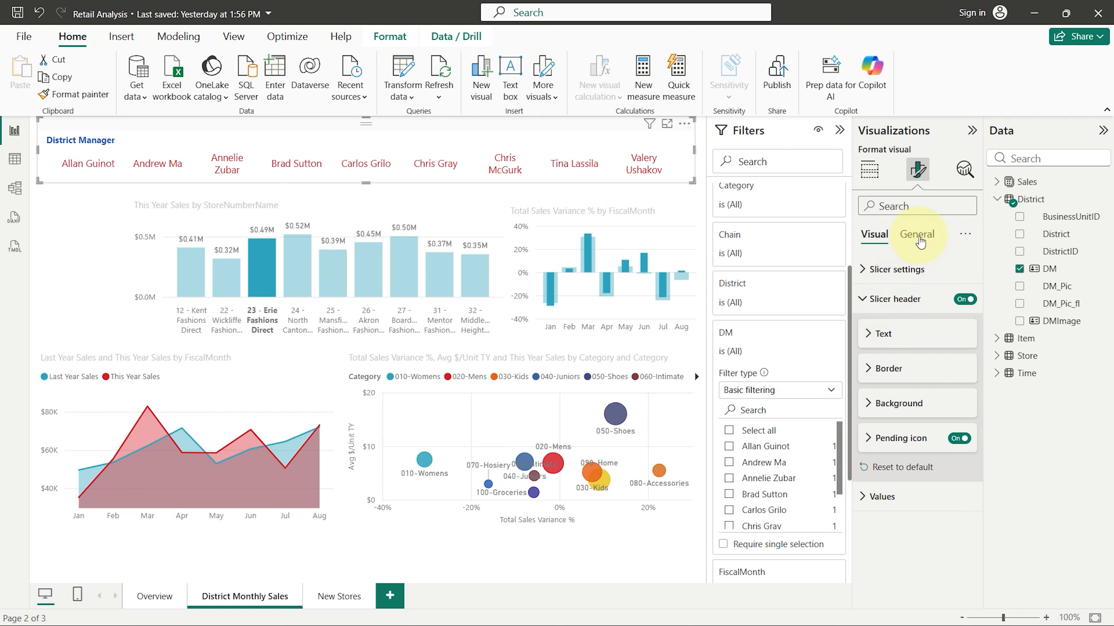
- View the slicer's general format settings and test the slicer by filtering the report charts by several district managers in turn
left_click(916, 239)
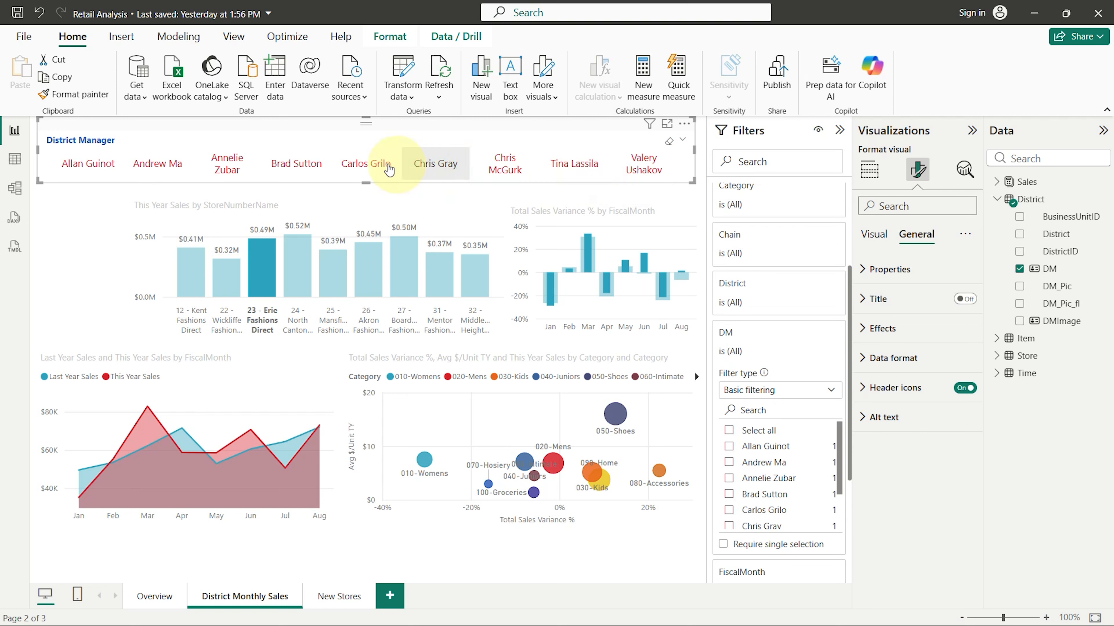
left_click(285, 163)
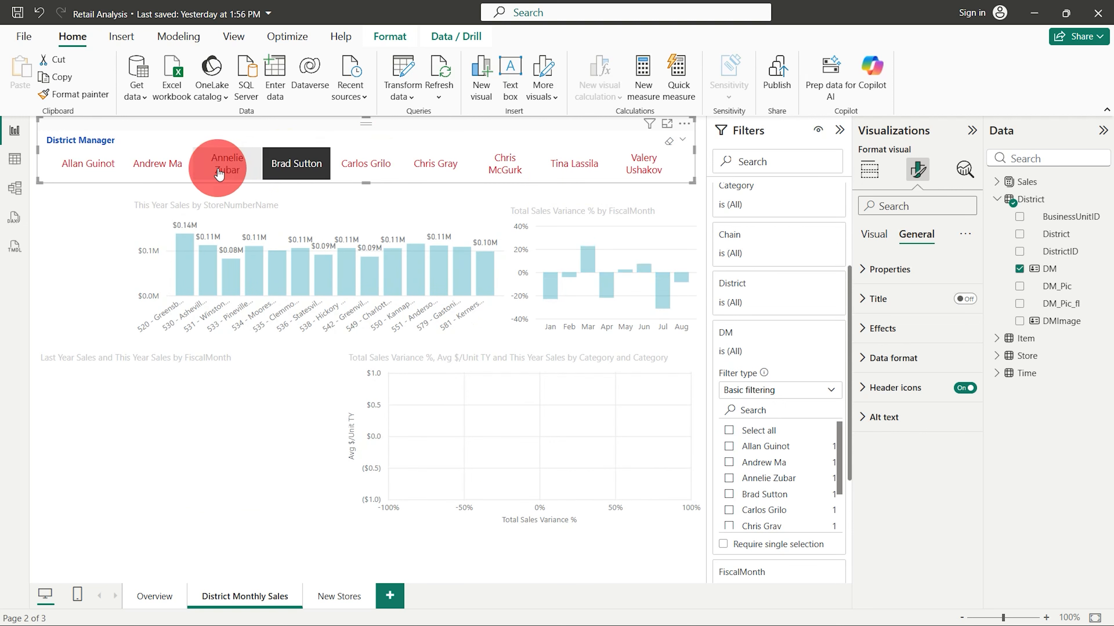
left_click(227, 166)
left_click(166, 167)
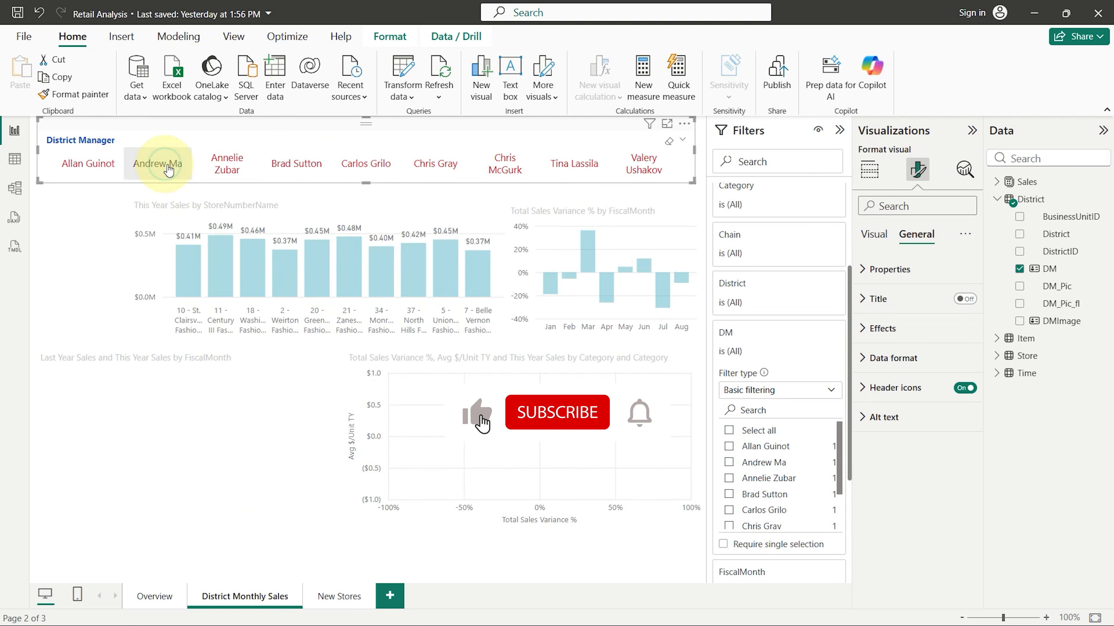
left_click(483, 177)
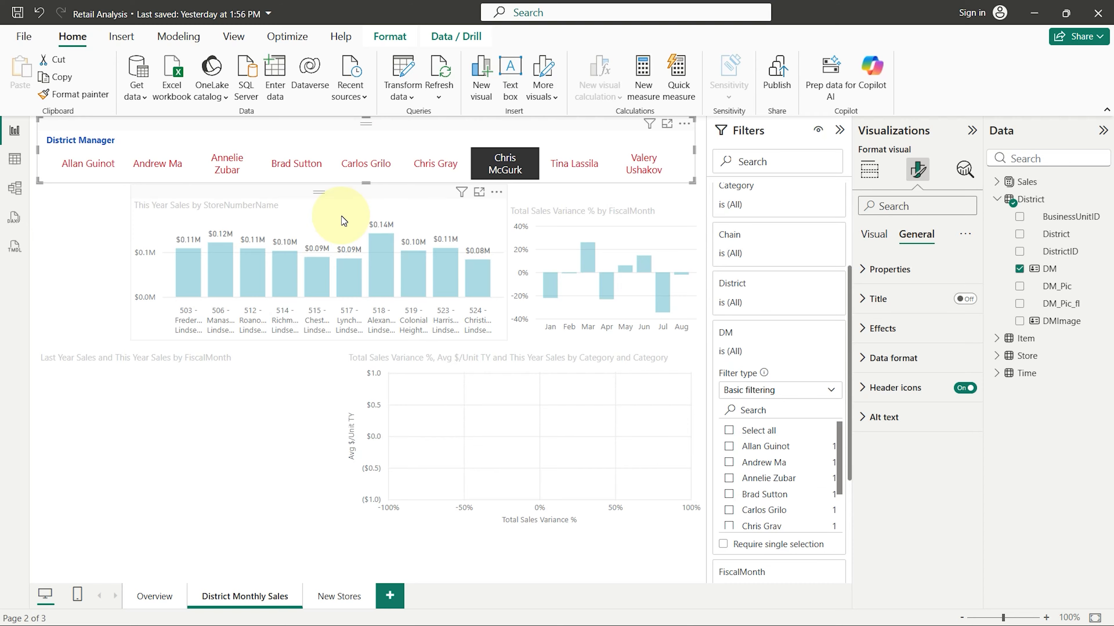
left_click(112, 166)
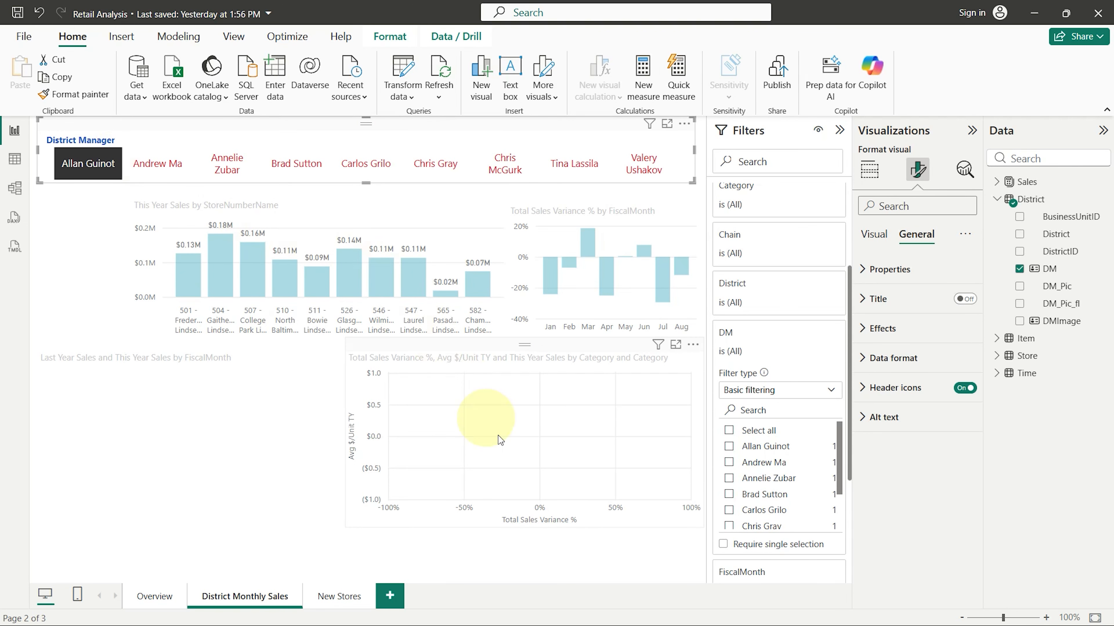
left_click(225, 165)
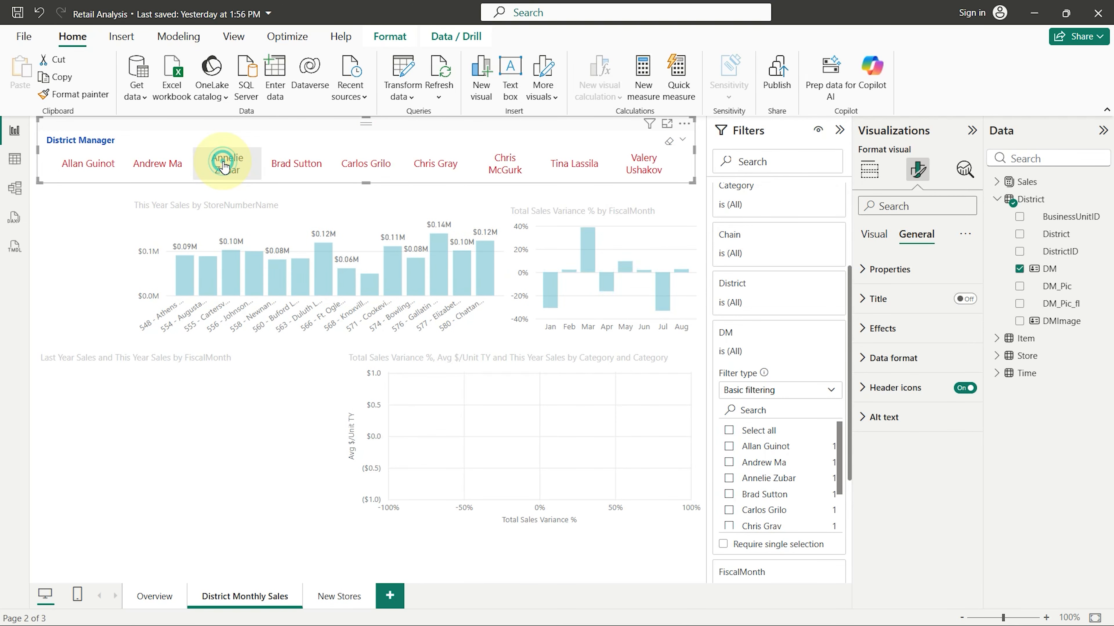